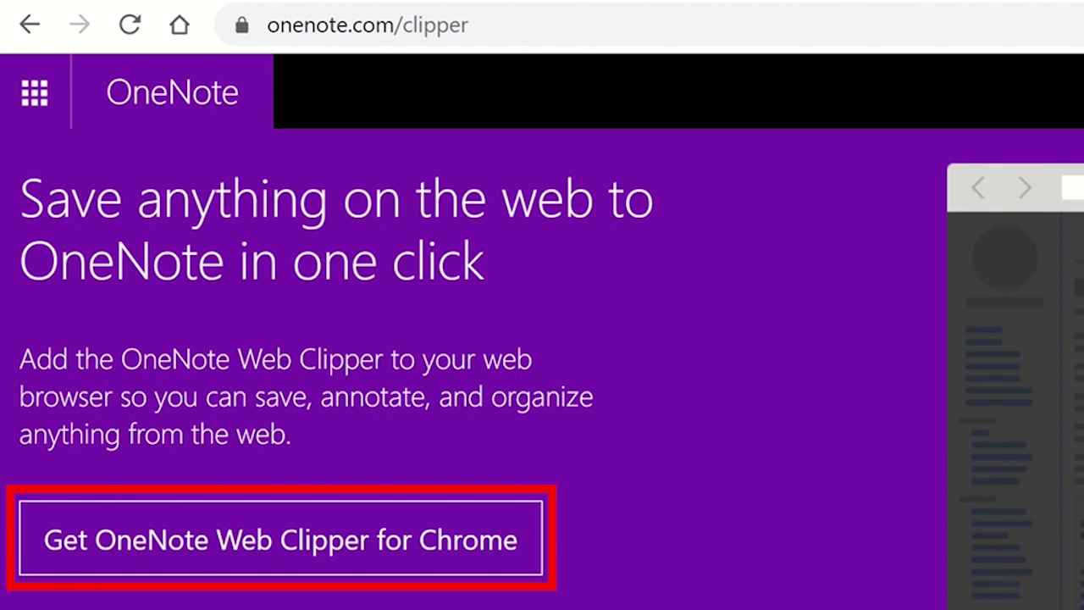
- Get the OneNote Web Clipper for Chrome and add the extension to the browser
left_click(323, 547)
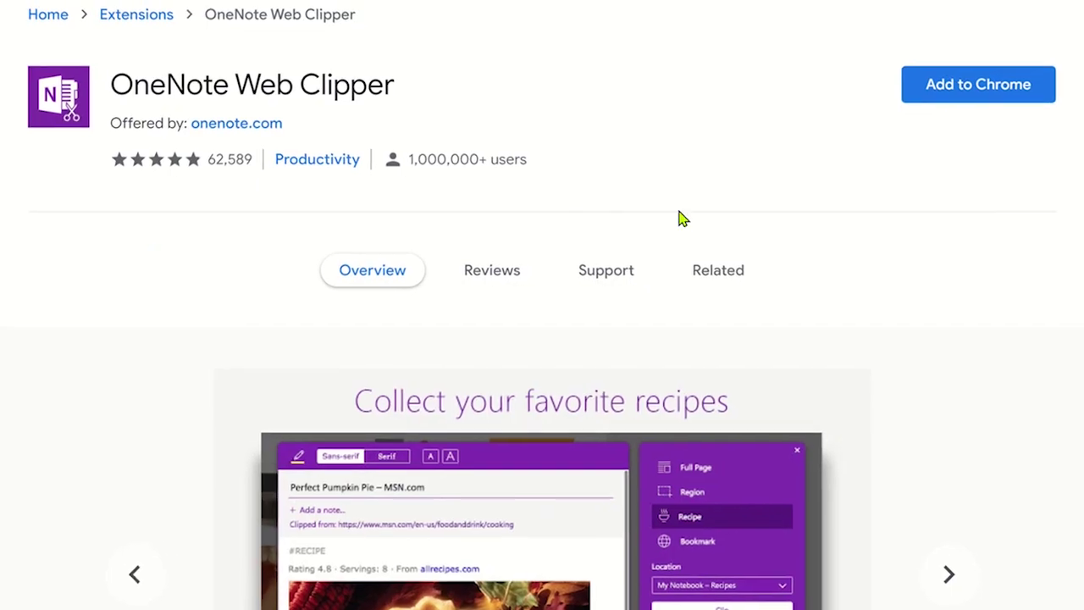
left_click(987, 97)
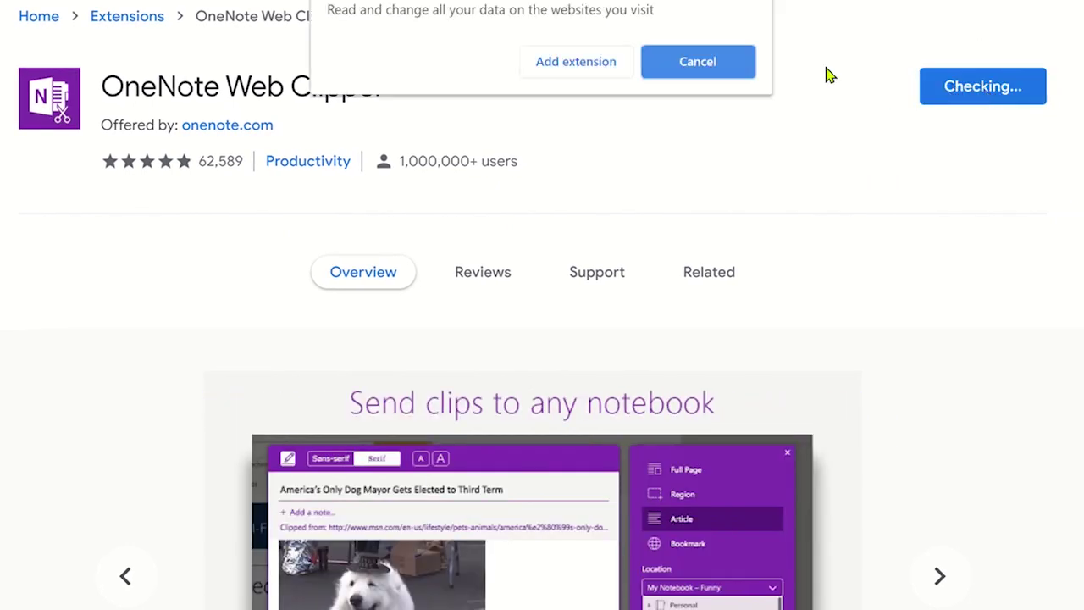
left_click(553, 64)
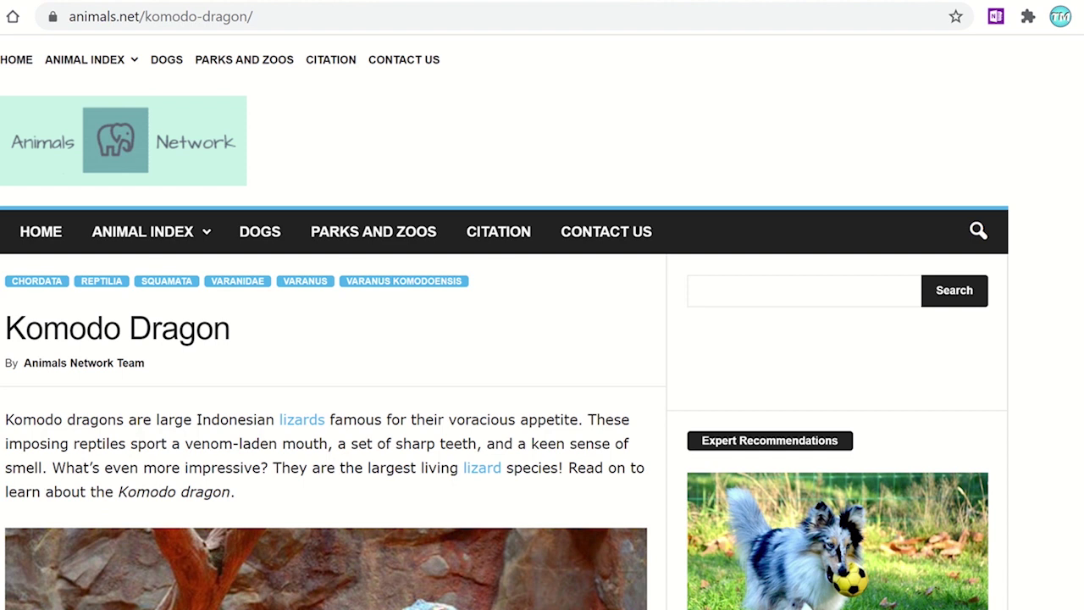
- Open the OneNote Clipper on the Komodo dragon page, sign in with a work or school account and accept the requested permissions
left_click(996, 17)
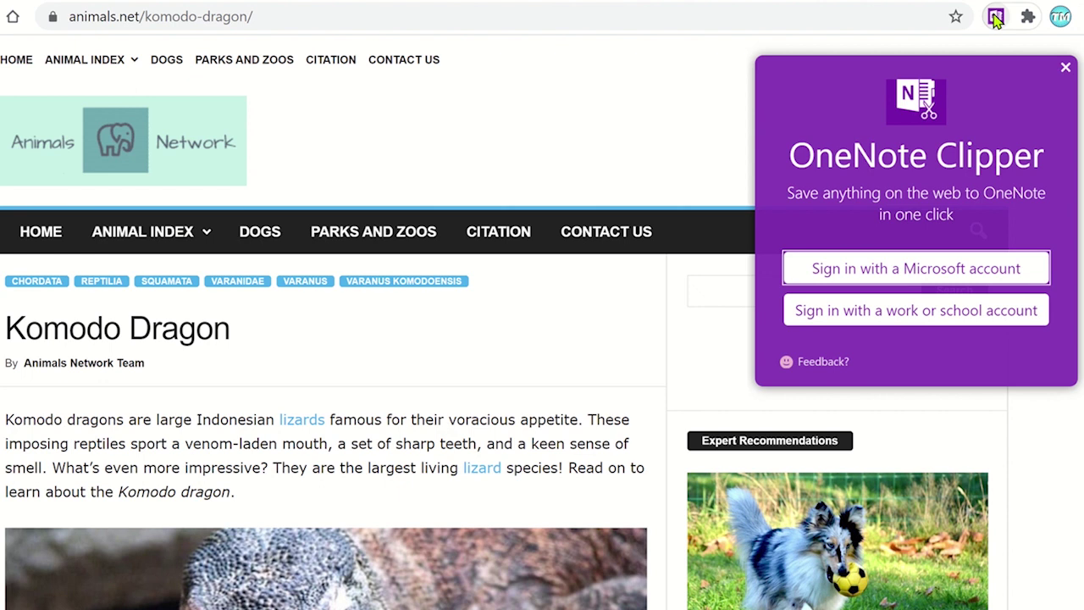
left_click(927, 311)
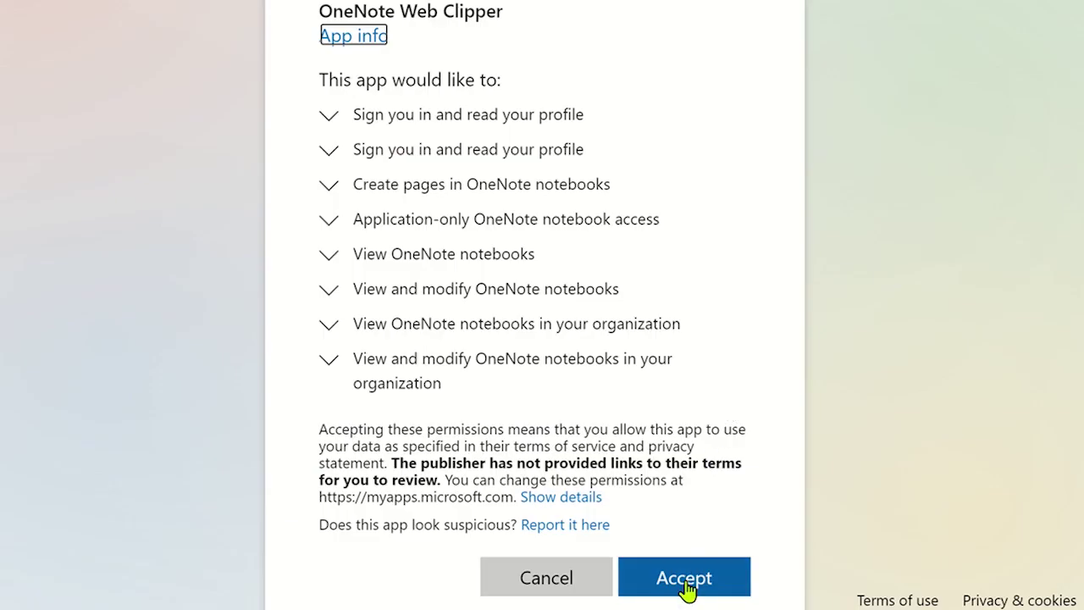
left_click(686, 582)
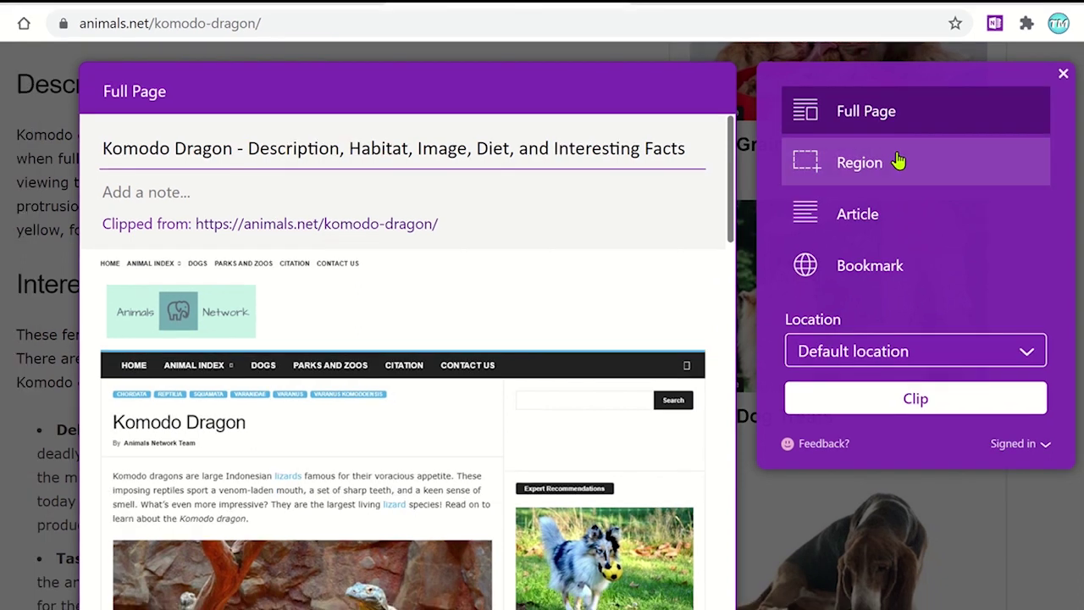
- Capture the "Description of the Komodo Dragon" section and the "Interesting Facts About the Komodo Dragon" section as two region clips
left_click(897, 168)
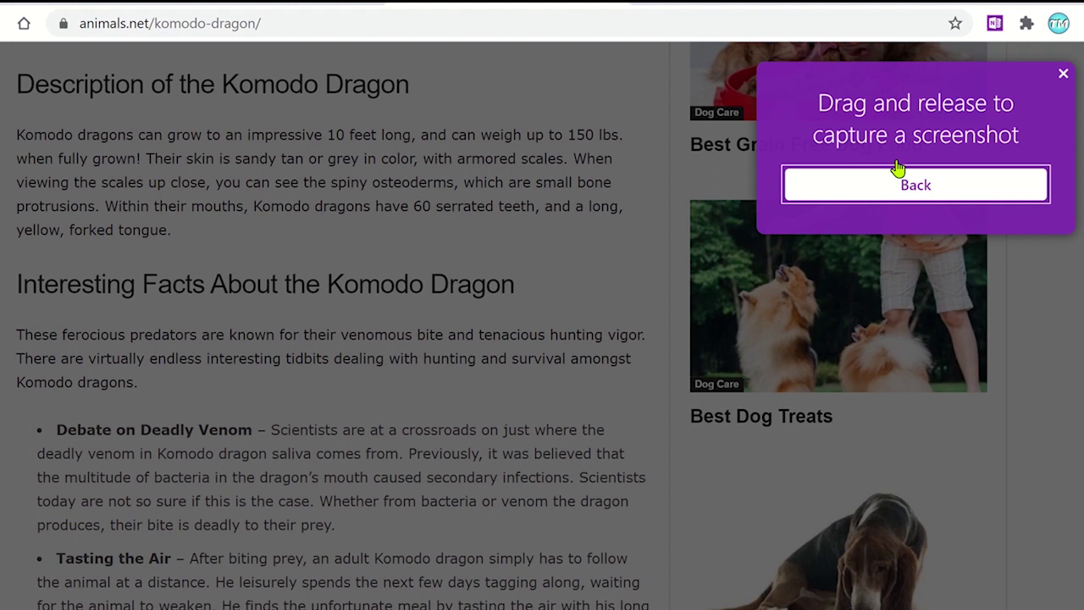
key("ctrl")
left_click_drag(4, 66, 655, 252)
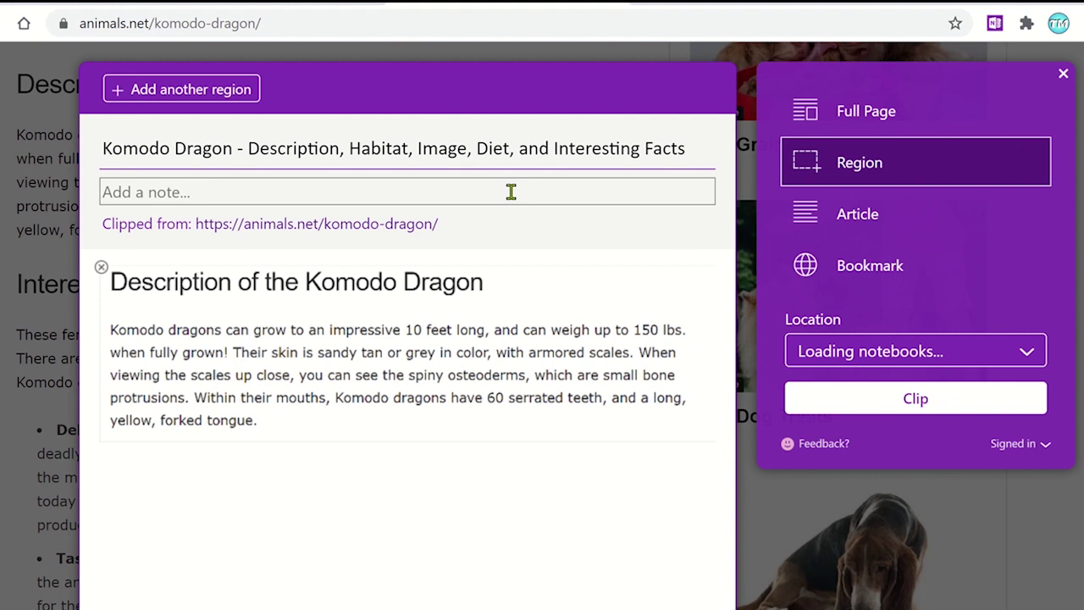
left_click(201, 99)
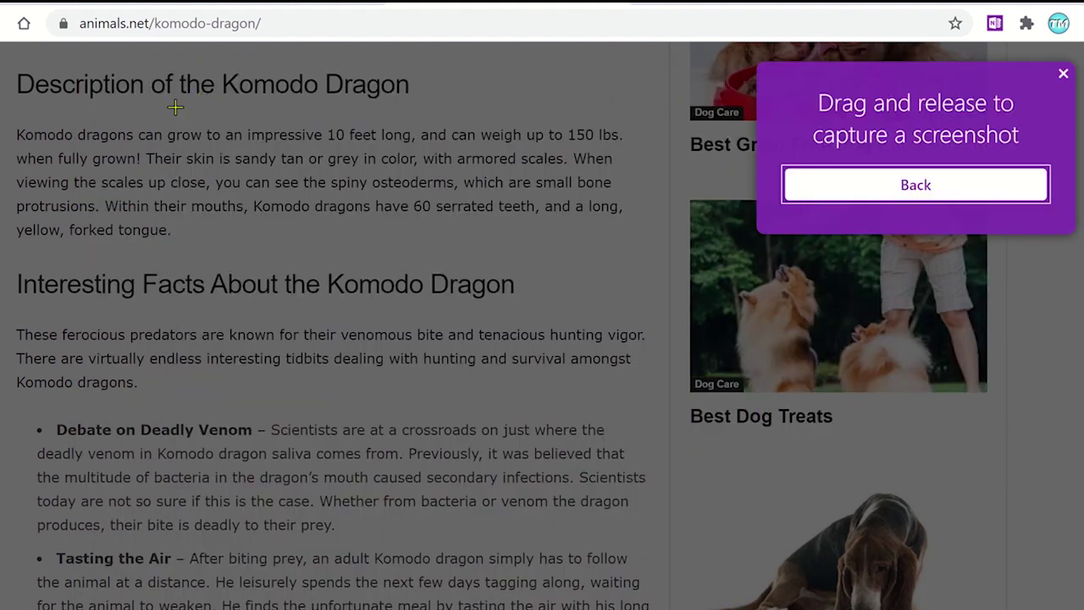
left_click_drag(8, 264, 660, 609)
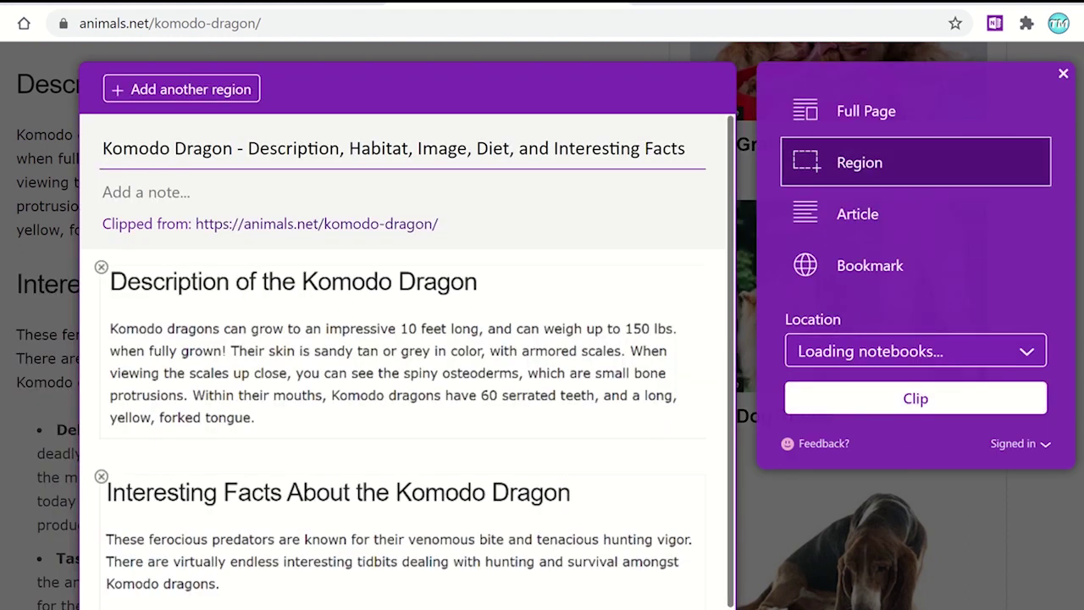
- Switch the clip to Article mode, highlight the opening words "Komodo dragons" and display the text in a larger serif font
left_click(846, 218)
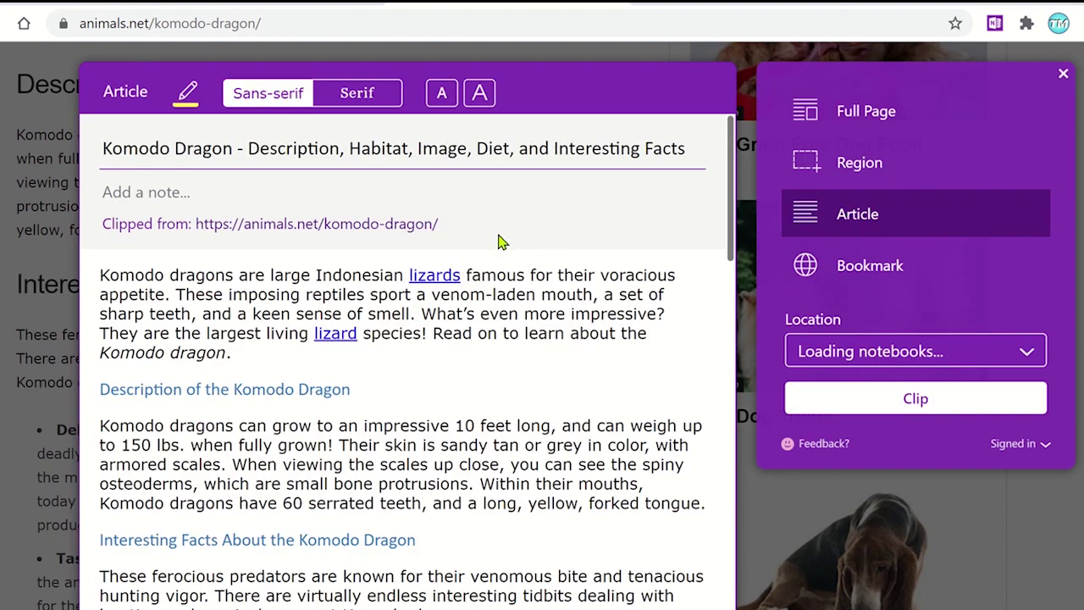
left_click_drag(100, 277, 234, 276)
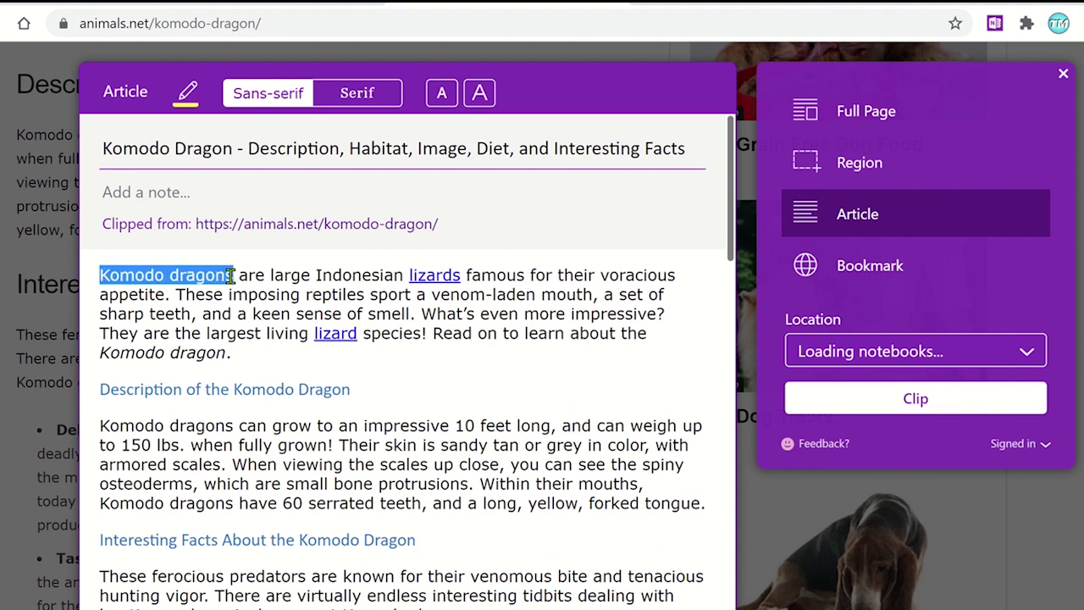
left_click(188, 95)
left_click(358, 100)
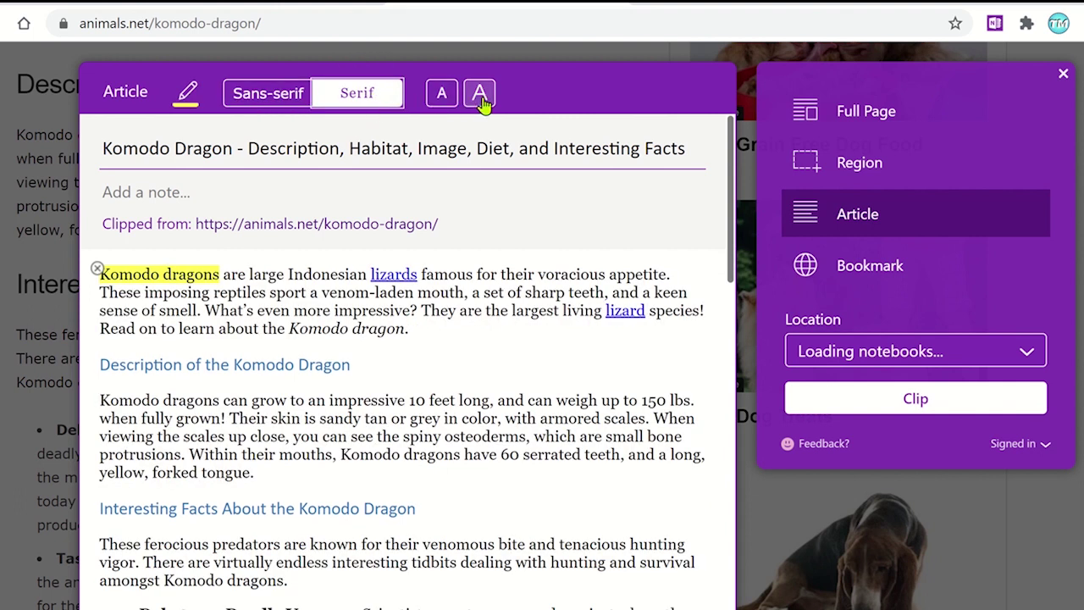
left_click(480, 97)
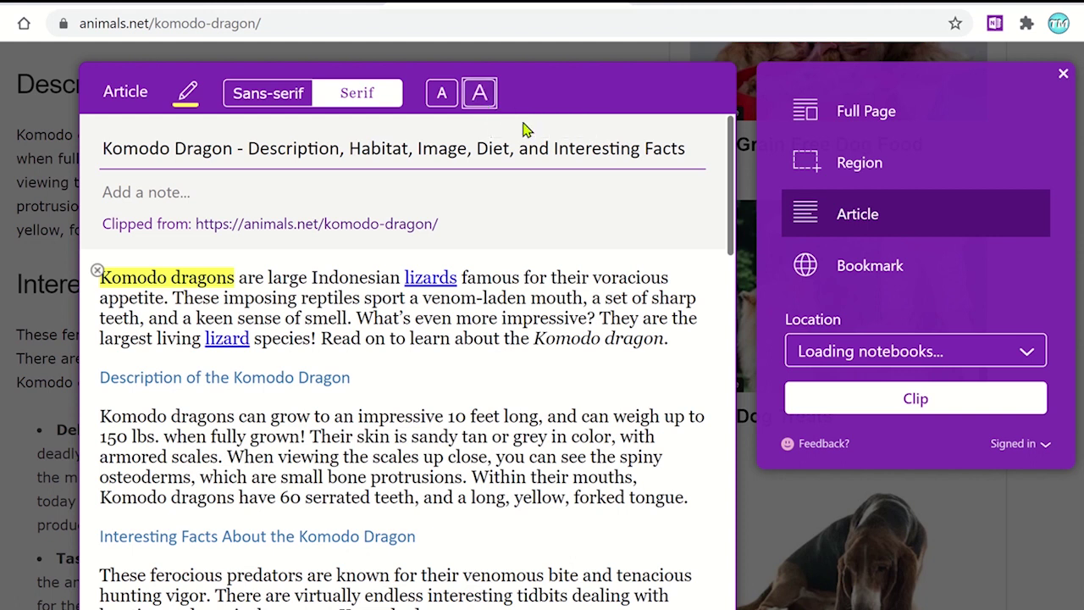
- Switch the clip to Bookmark mode and add the note "Student instructions can go here..."
left_click(848, 277)
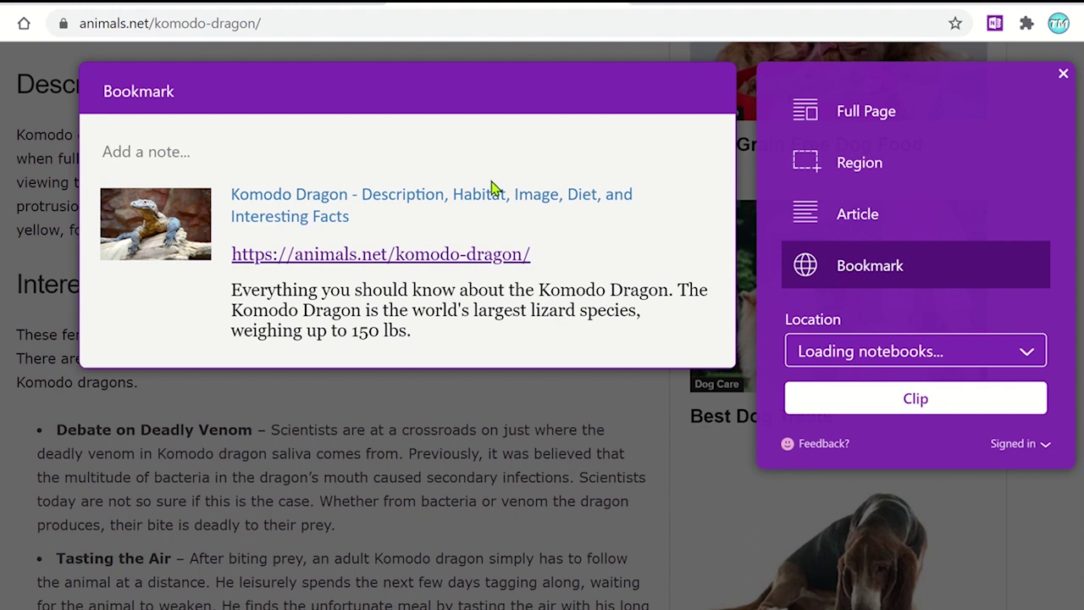
left_click(217, 151)
type("Student instructions can go here...")
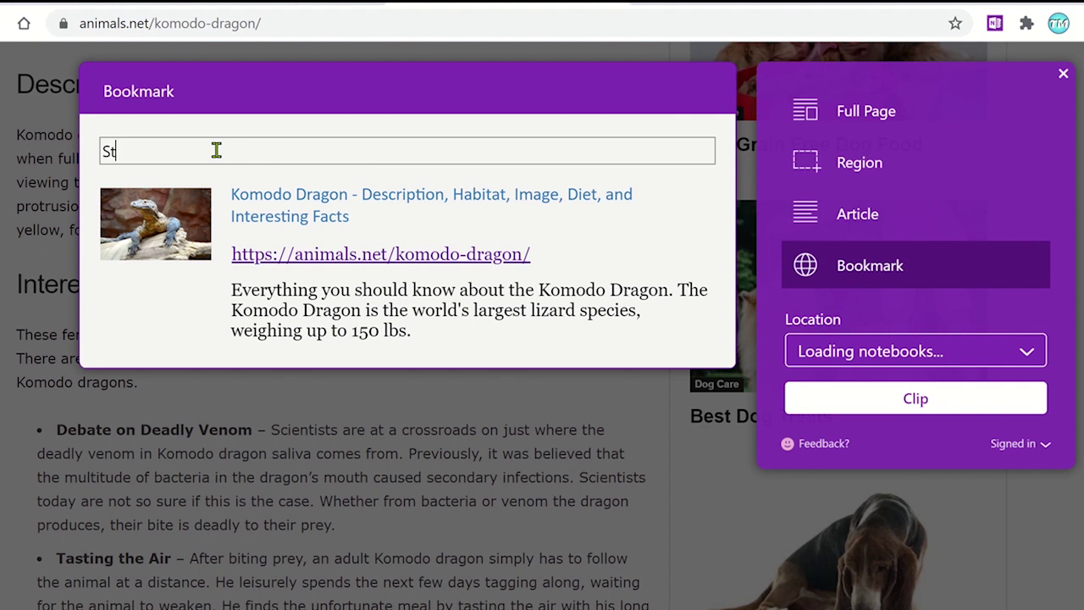
- Return to Article mode and clip the page into the notebook's "Research notes" section
left_click(842, 213)
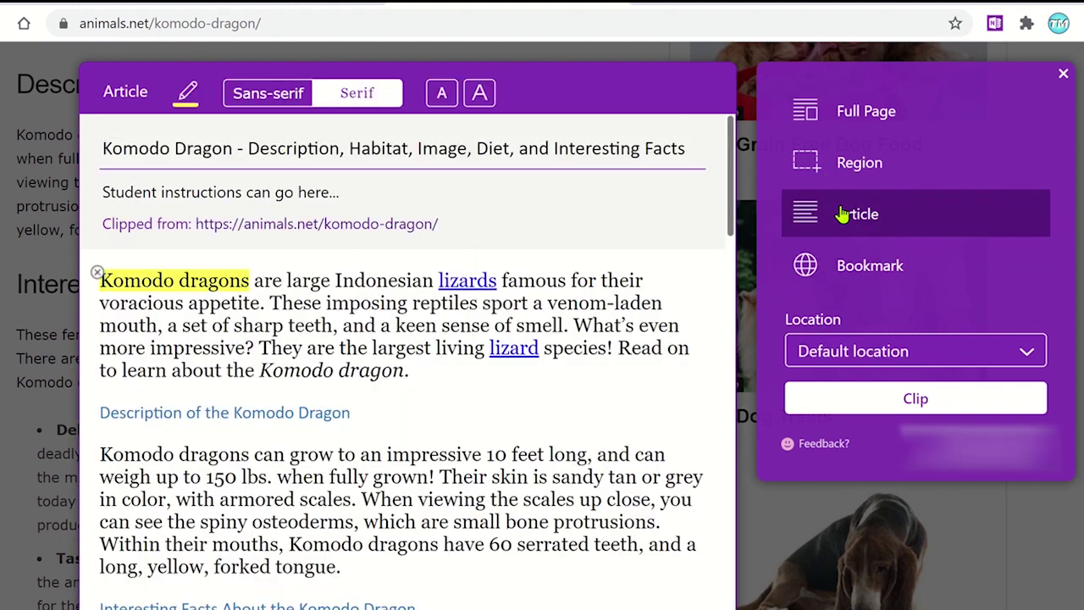
left_click(895, 350)
left_click(918, 389)
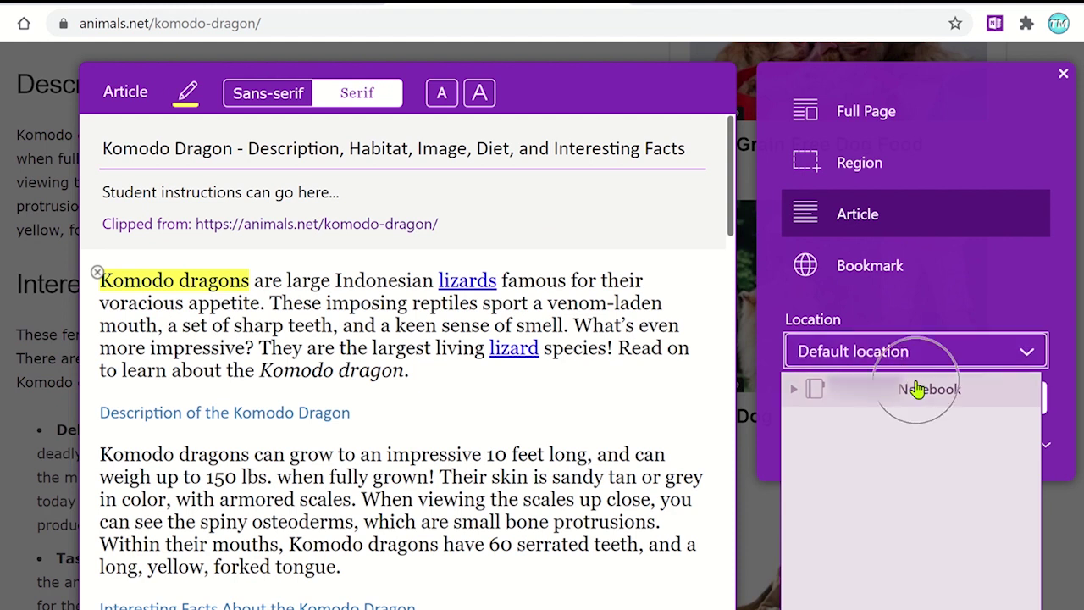
left_click(935, 466)
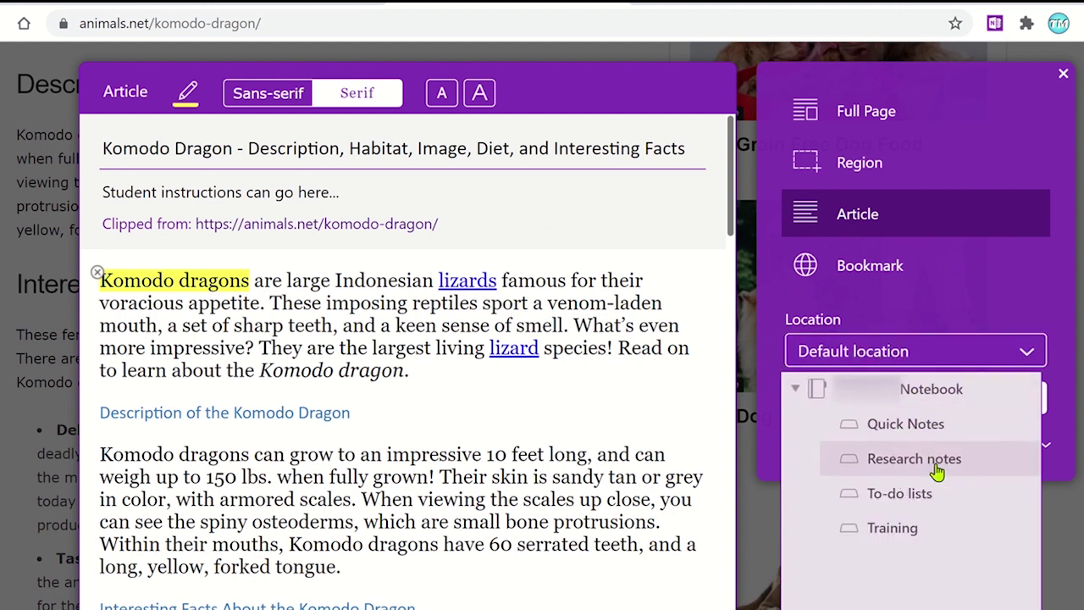
left_click(889, 399)
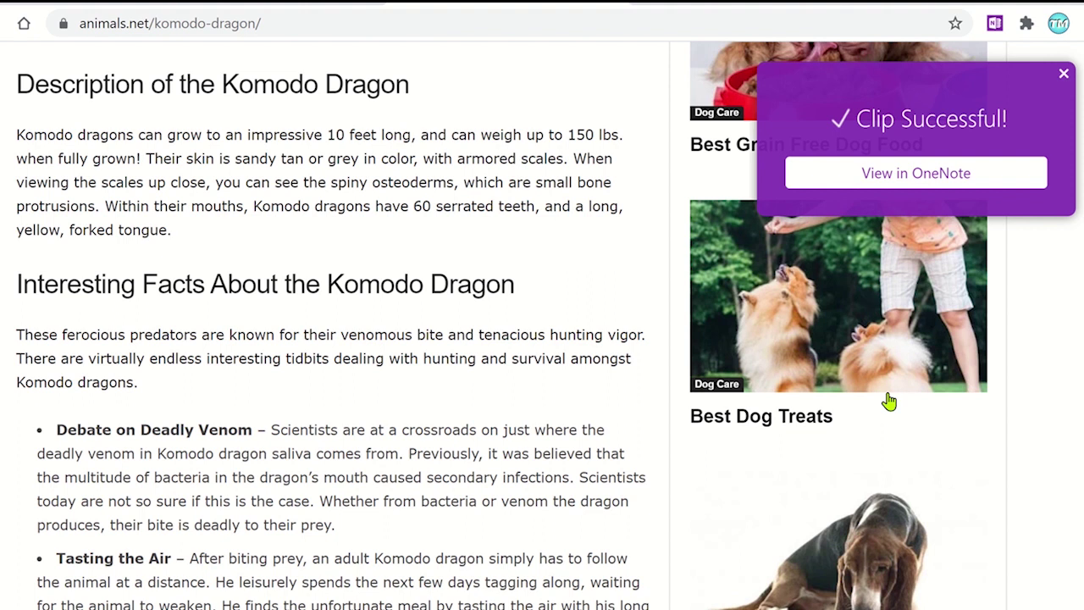
- Open the clipped page in OneNote and look through its note, highlight and article sections
left_click(888, 172)
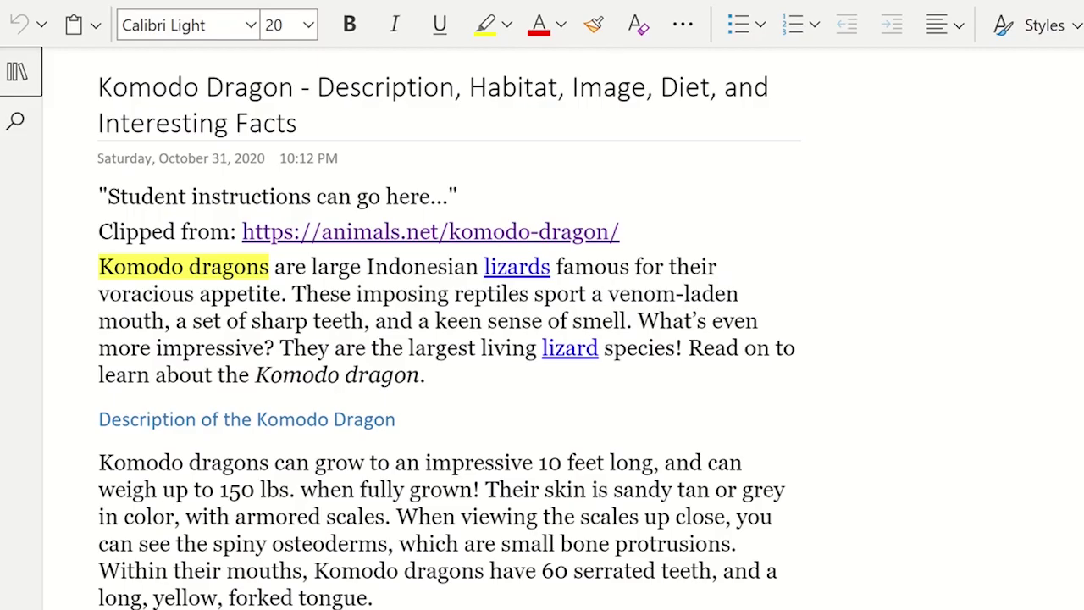
scroll(447, 327, "down", 10)
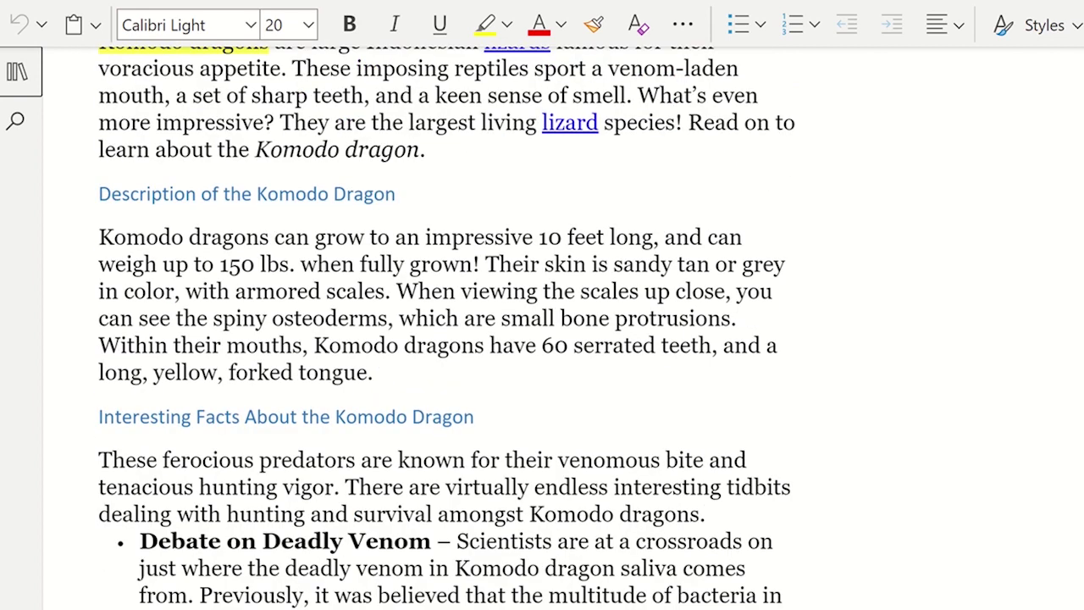
scroll(447, 327, "down", 12)
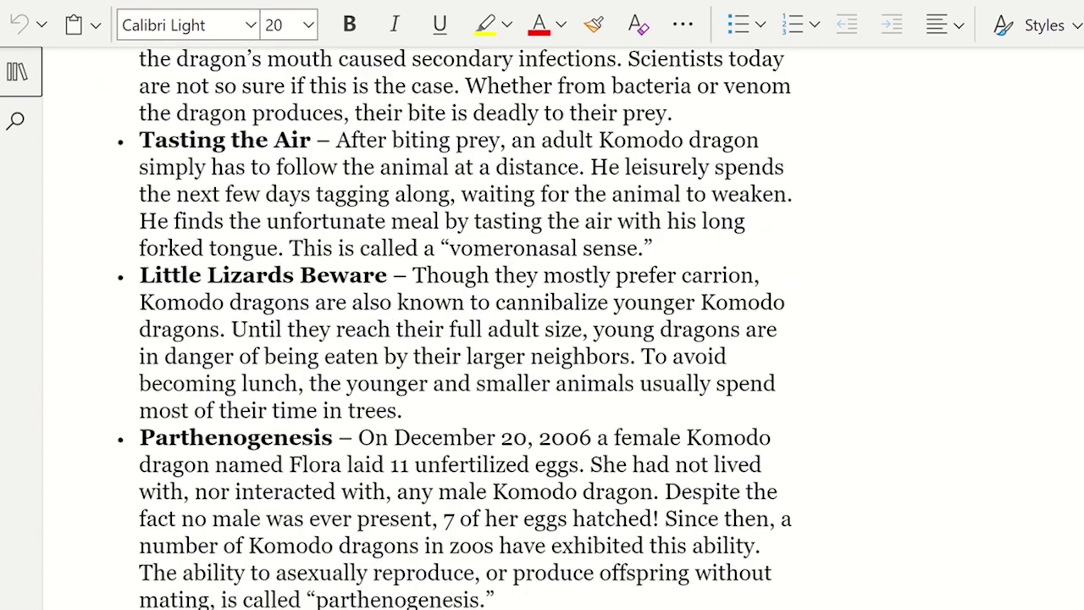
scroll(447, 327, "down", 15)
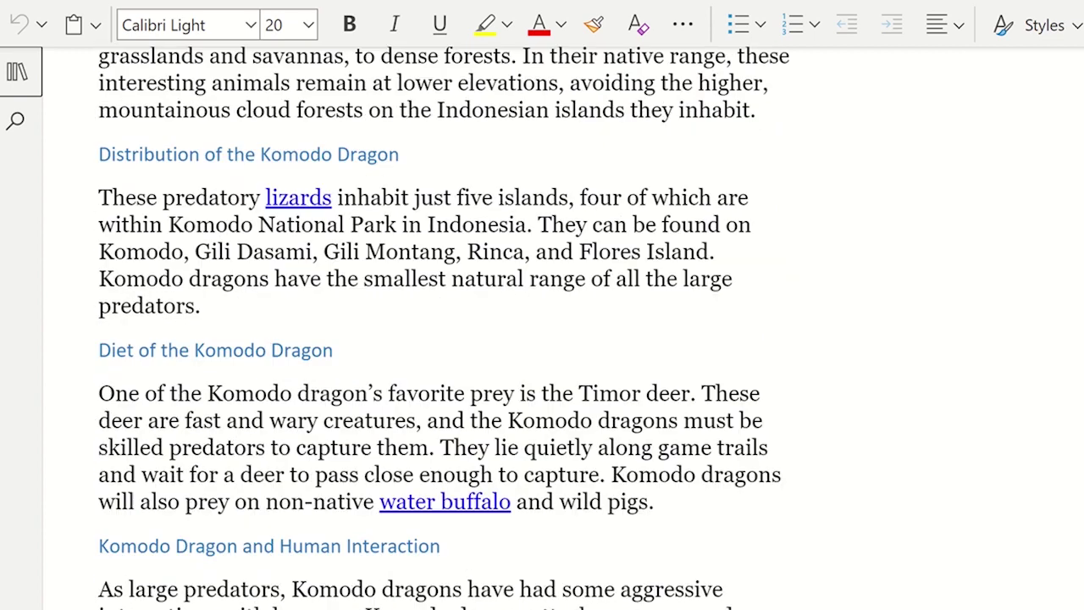
scroll(447, 327, "down", 17)
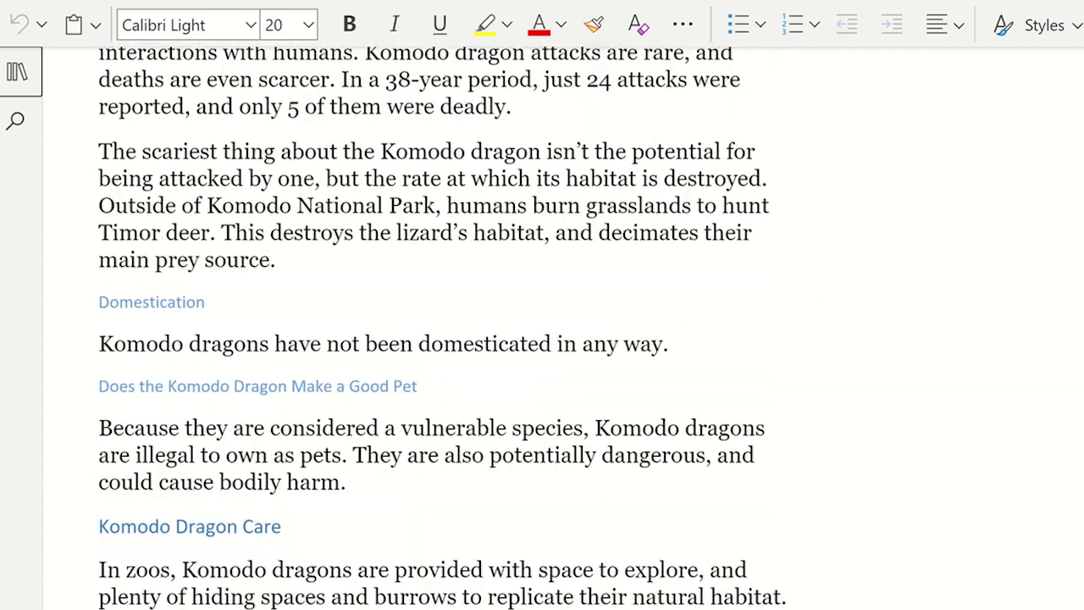
scroll(447, 327, "down", 5)
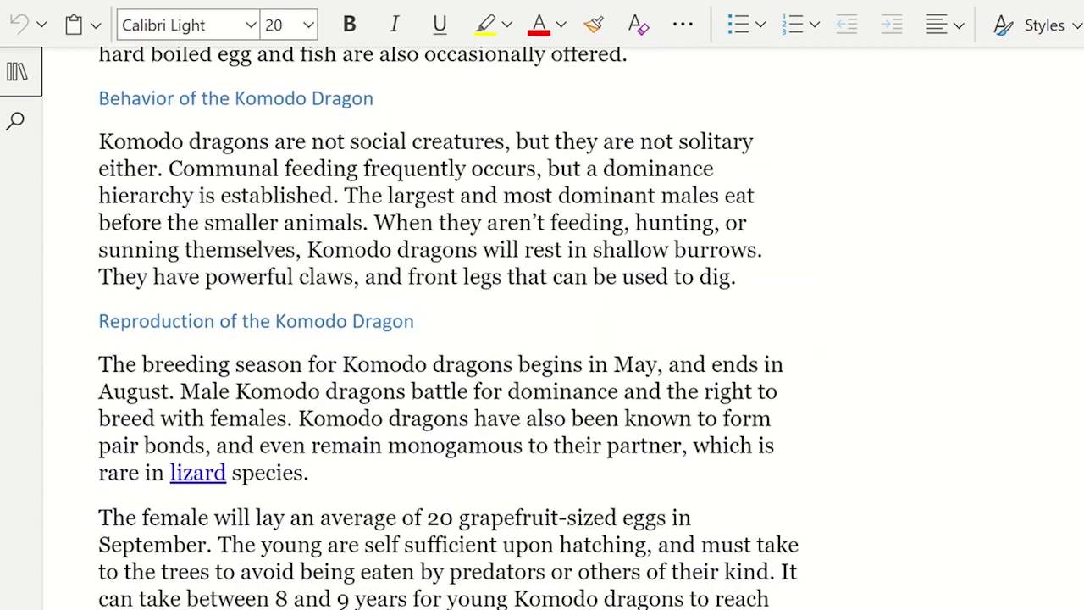